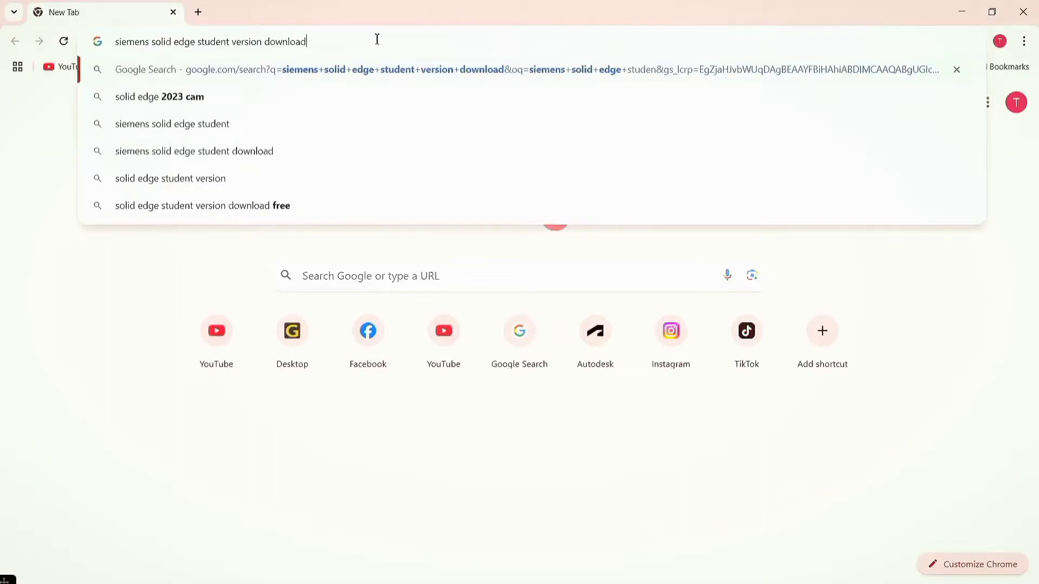
- Search the web for "siemens solid edge student version download" and open the Solid Edge free software and learning resources page for students
key("Return")
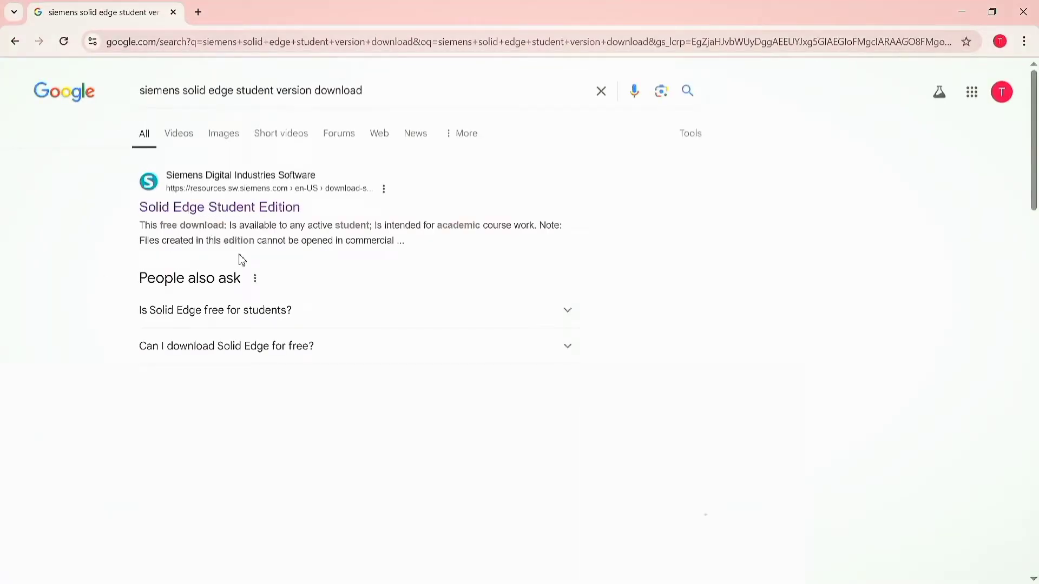
scroll(292, 264, "down", 3)
scroll(292, 264, "down", 2)
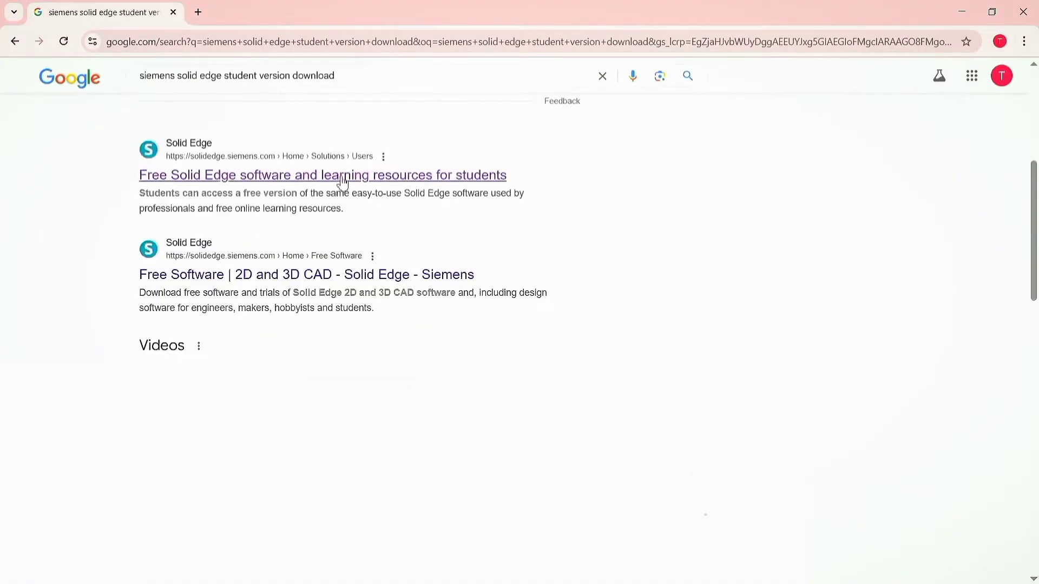
scroll(339, 185, "up", 6)
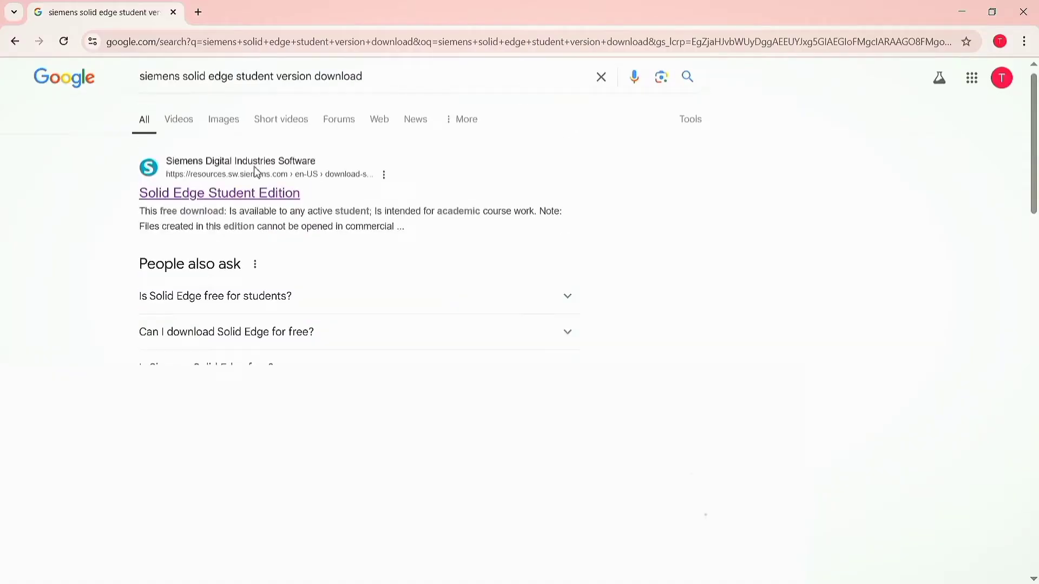
scroll(389, 319, "down", 4)
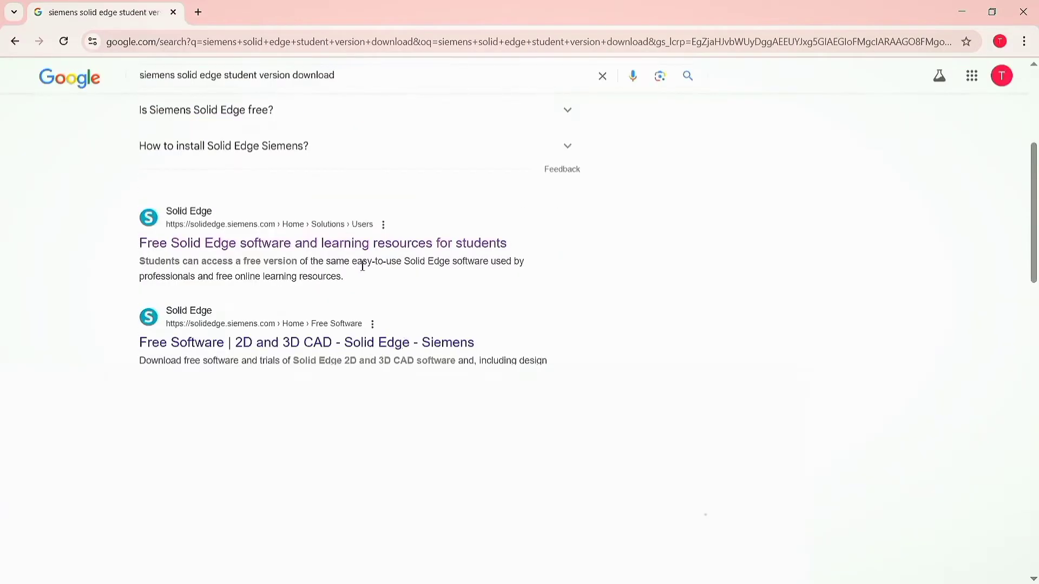
left_click(327, 248)
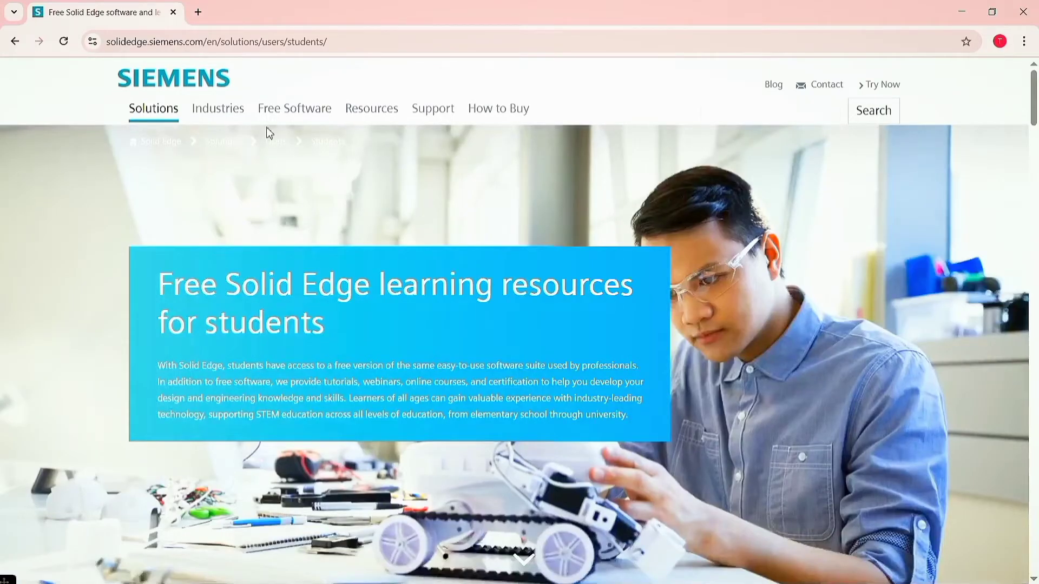
- Open the Solid Edge for Students download page from the free software options and bring up its request form
mouse_move(298, 115)
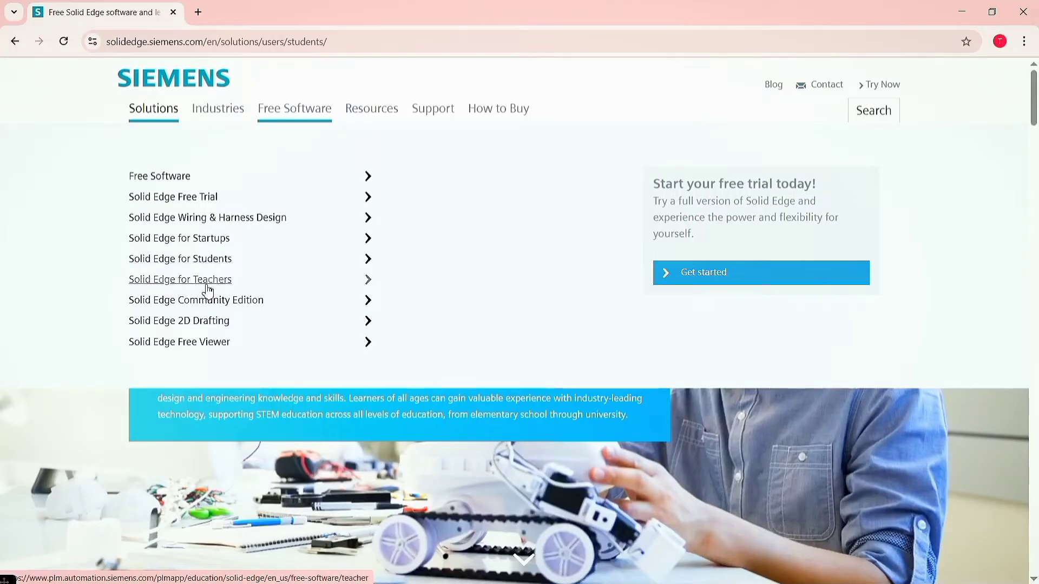
left_click(221, 266)
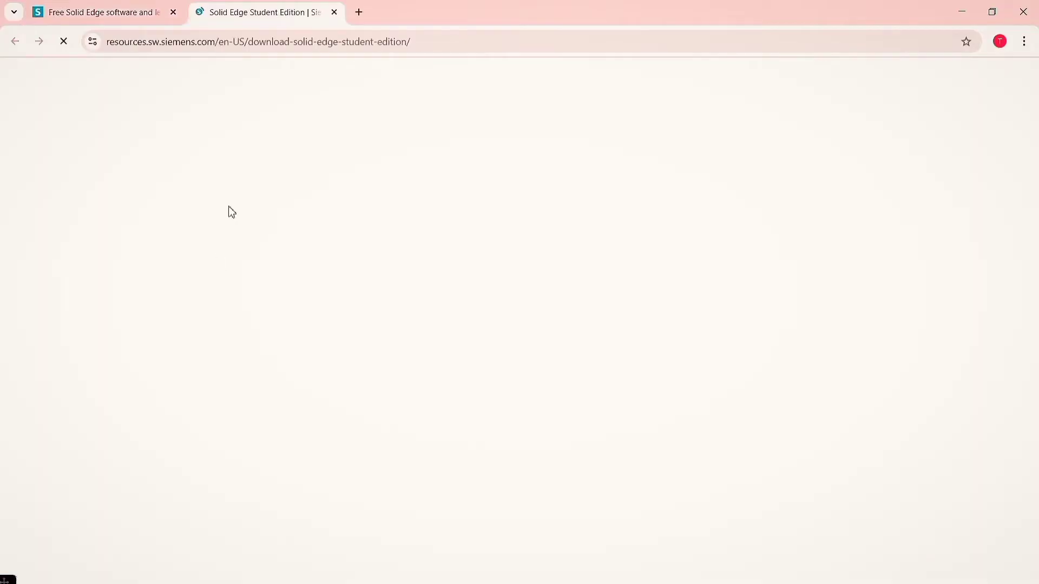
scroll(546, 341, "down", 3)
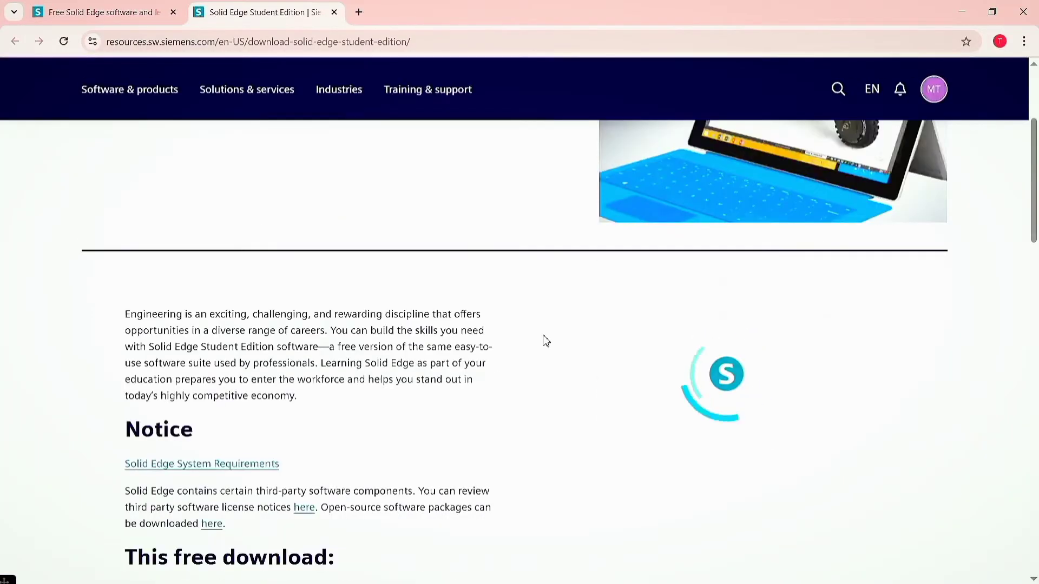
scroll(546, 342, "down", 2)
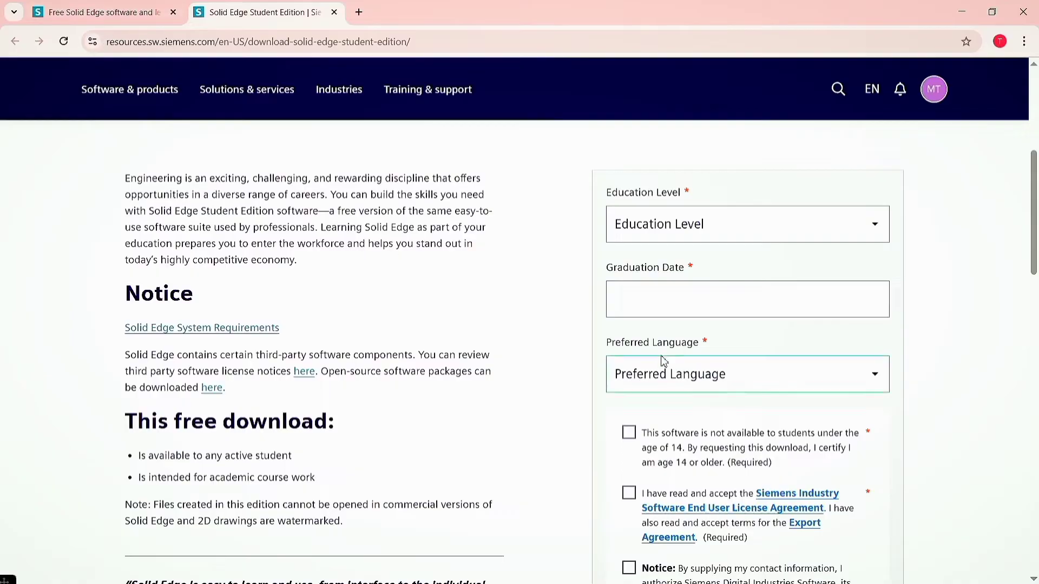
- Return to the Solid Edge students page, open Solid Edge for Teachers from the free software options and examine its download form
left_click(115, 15)
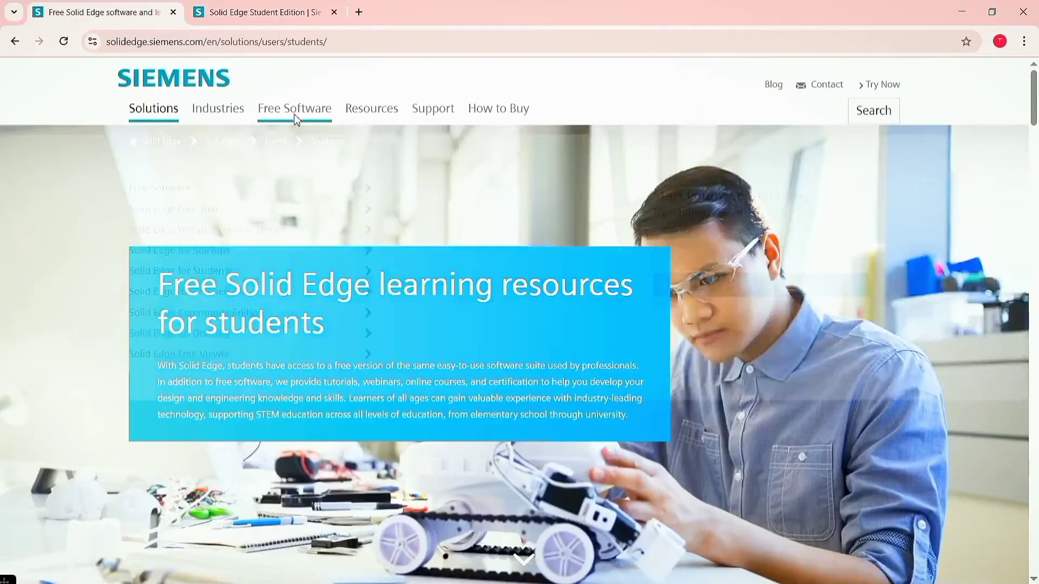
left_click(293, 113)
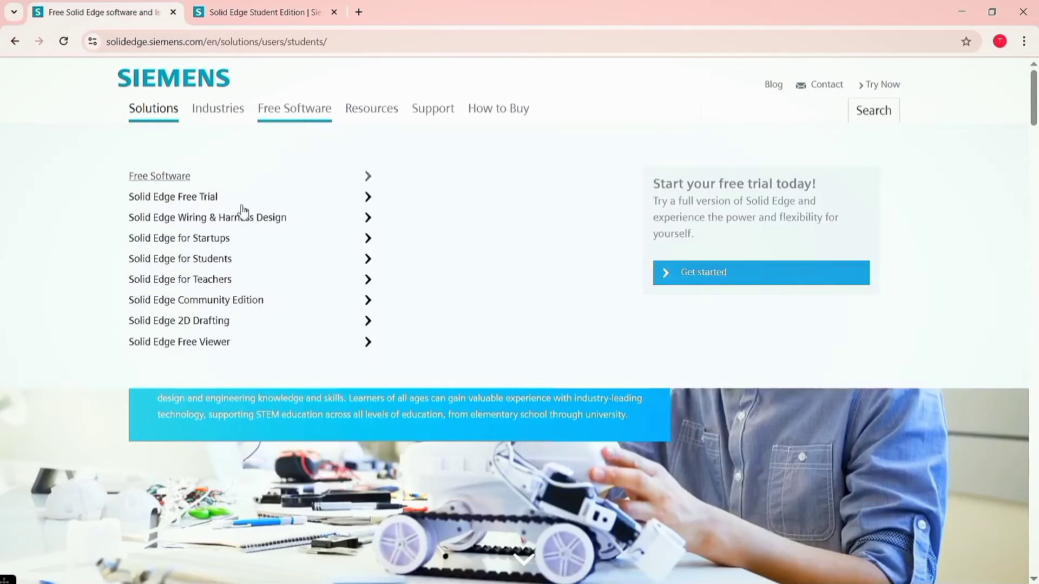
left_click(210, 286)
scroll(595, 352, "down", 5)
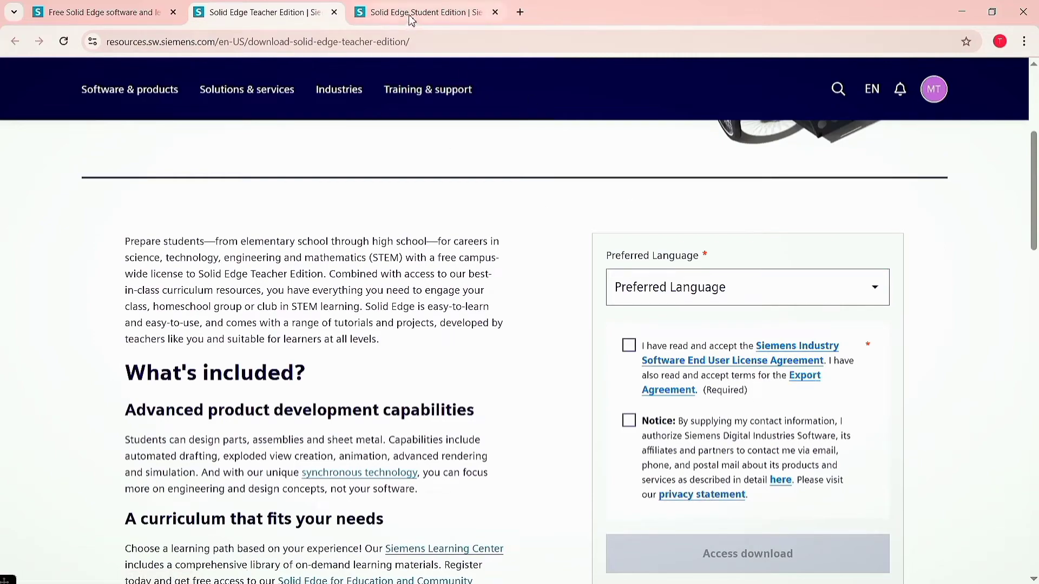
- In the Student Edition form, set education level to University, Higher Education, or Equivalent, graduation date to 2014 and preferred language to English
left_click(430, 18)
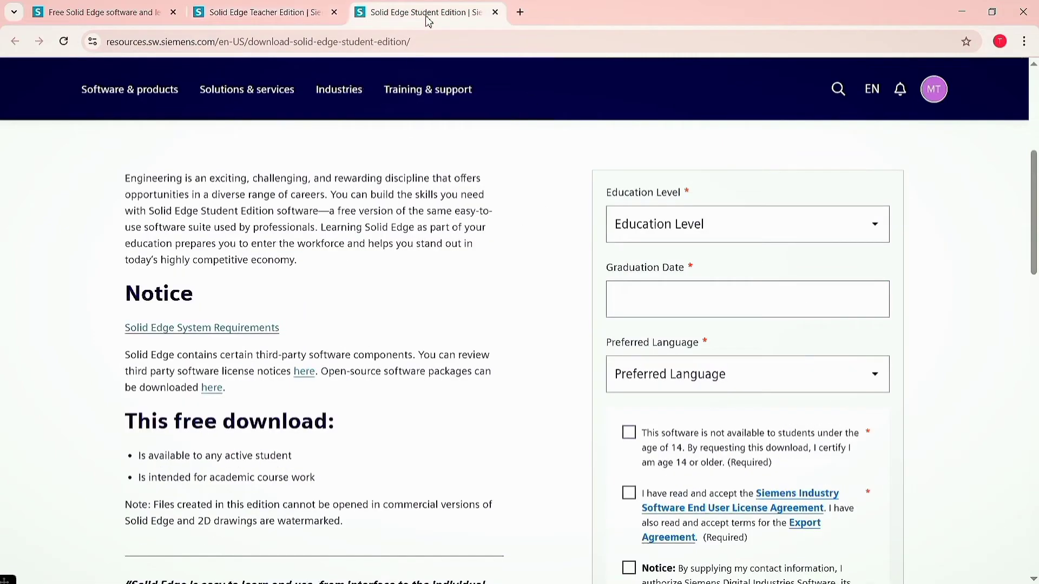
left_click(870, 229)
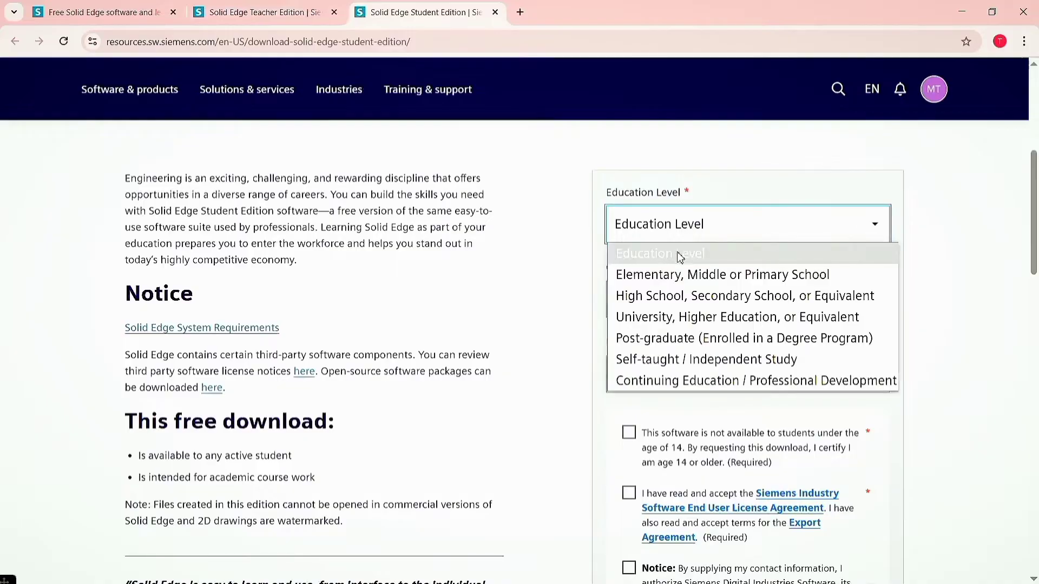
left_click(766, 318)
left_click(638, 302)
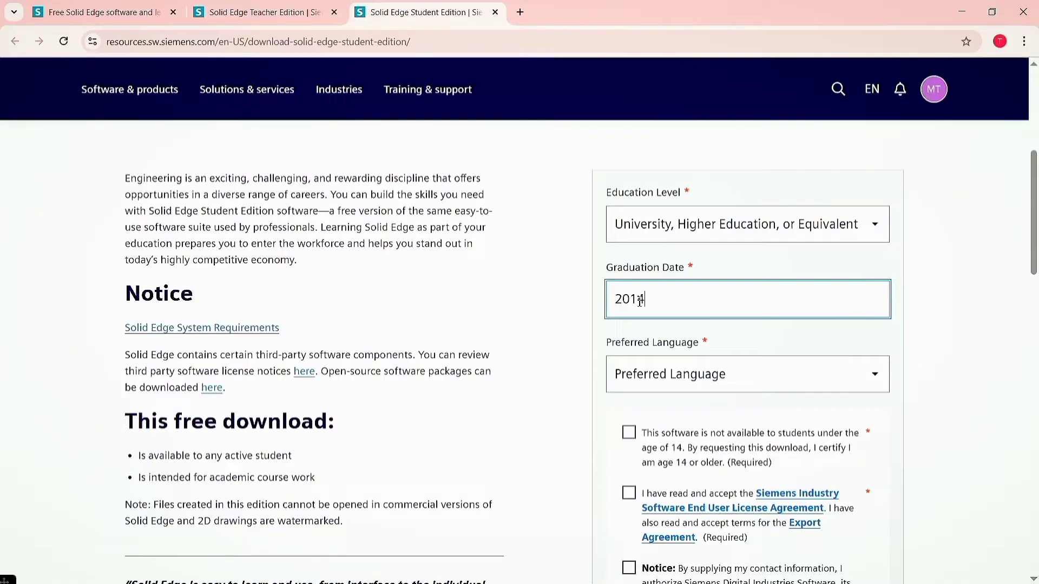
left_click(873, 376)
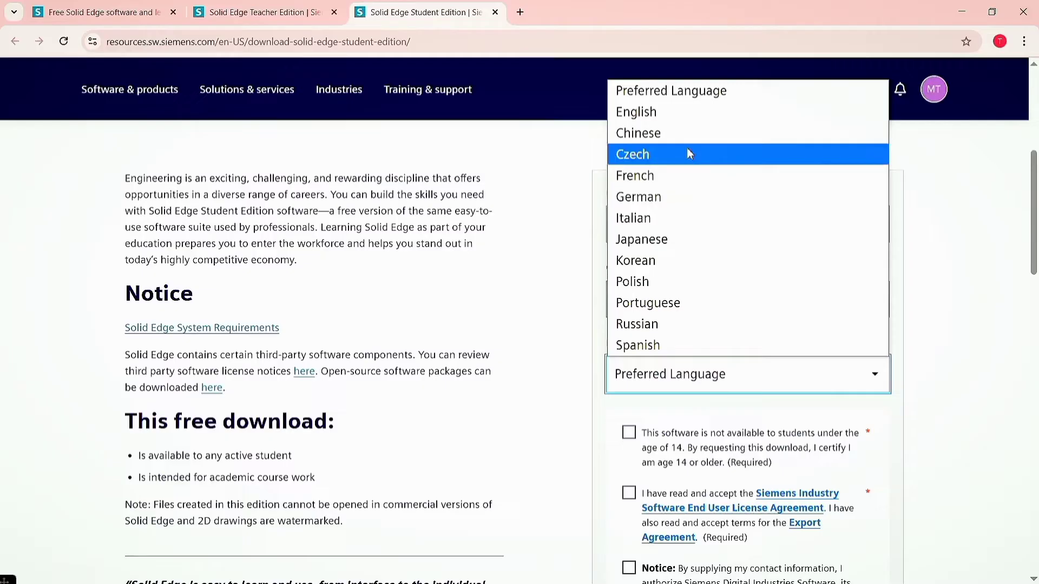
left_click(687, 112)
- Accept the age certification, license agreement and contact notice, and submit the form to download the Student Edition
scroll(685, 433, "down", 2)
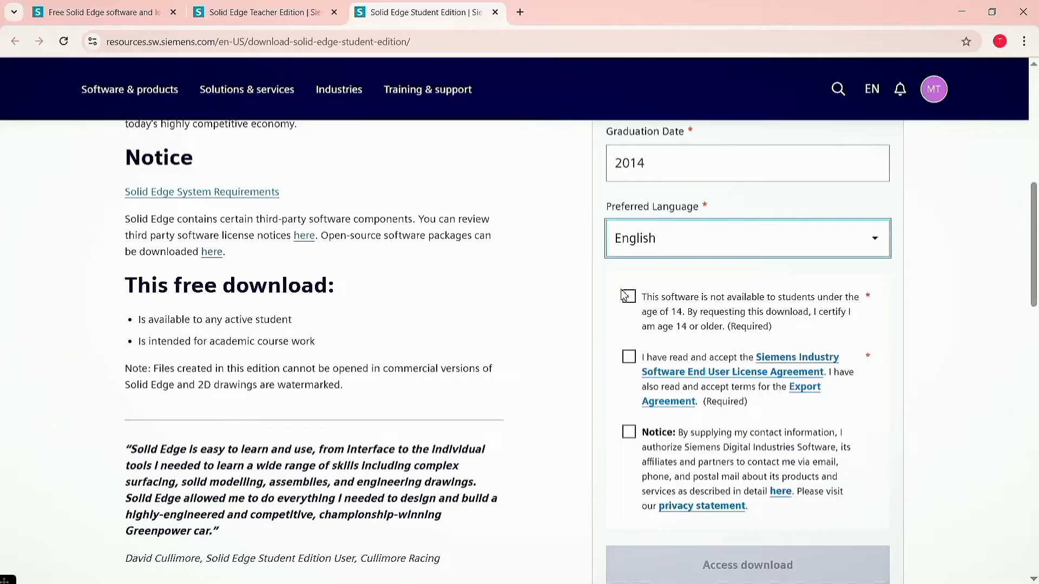
left_click(628, 297)
left_click(630, 357)
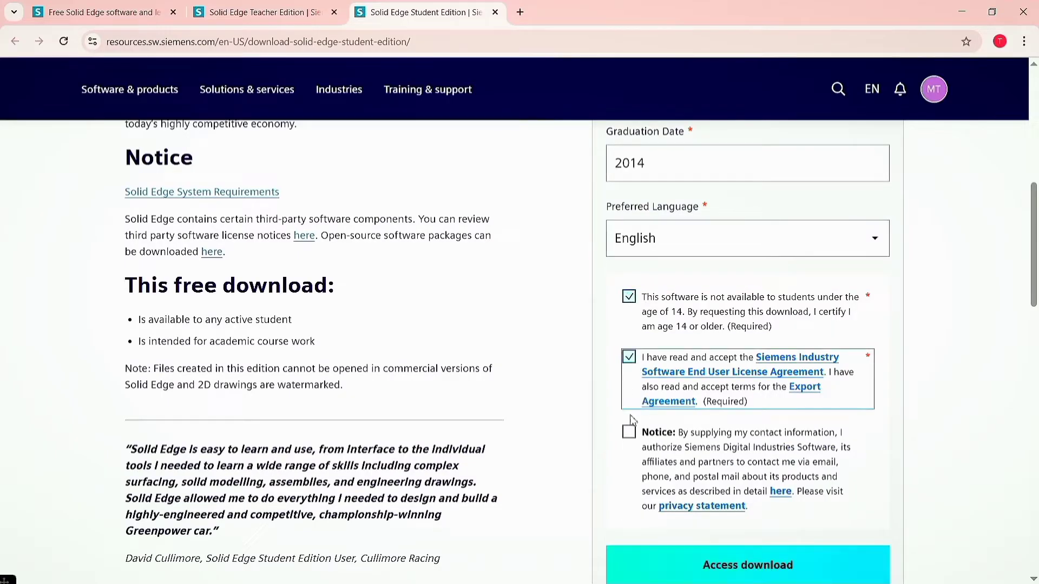
left_click(629, 433)
scroll(782, 398, "down", 3)
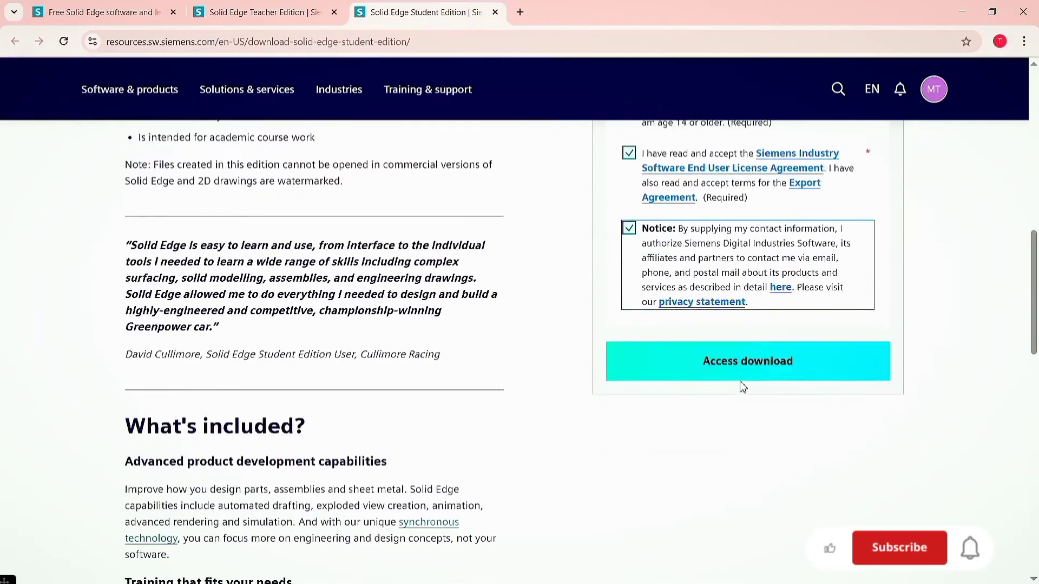
left_click(746, 371)
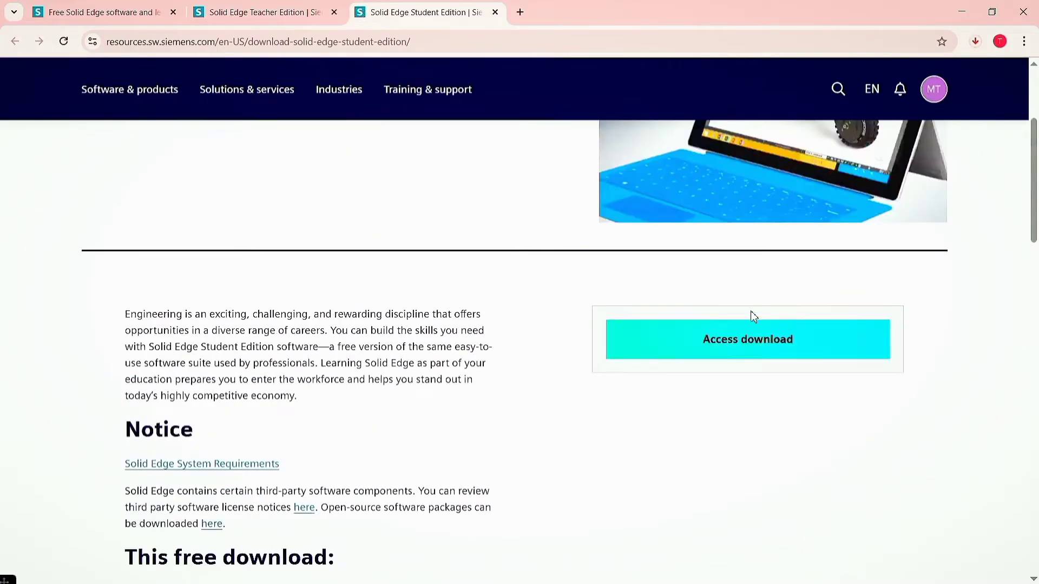
- Show the downloaded Solid_Edge_Student_2025_2410.zip in its folder from the browser's download history
left_click(976, 42)
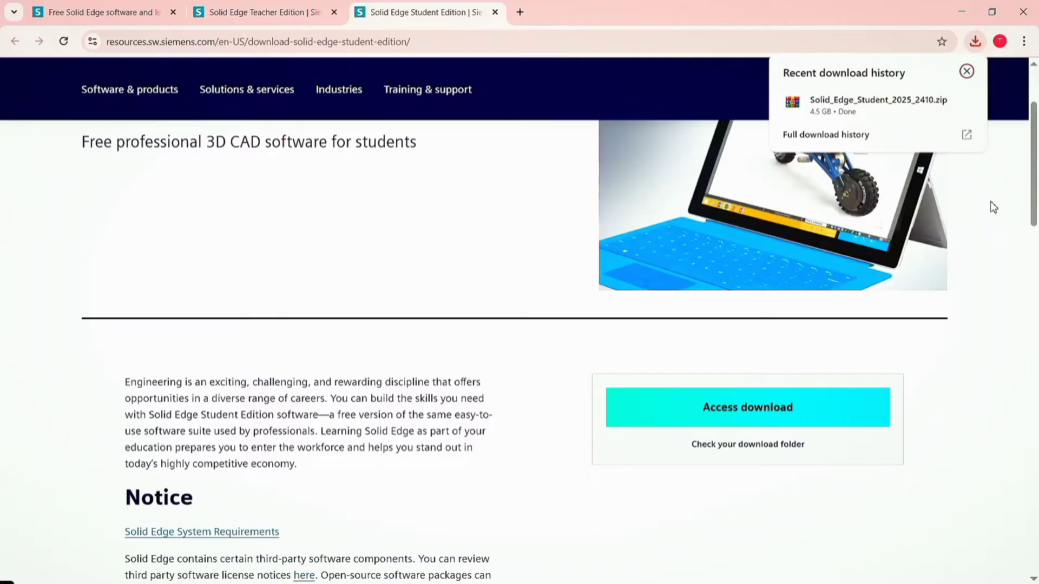
left_click(977, 44)
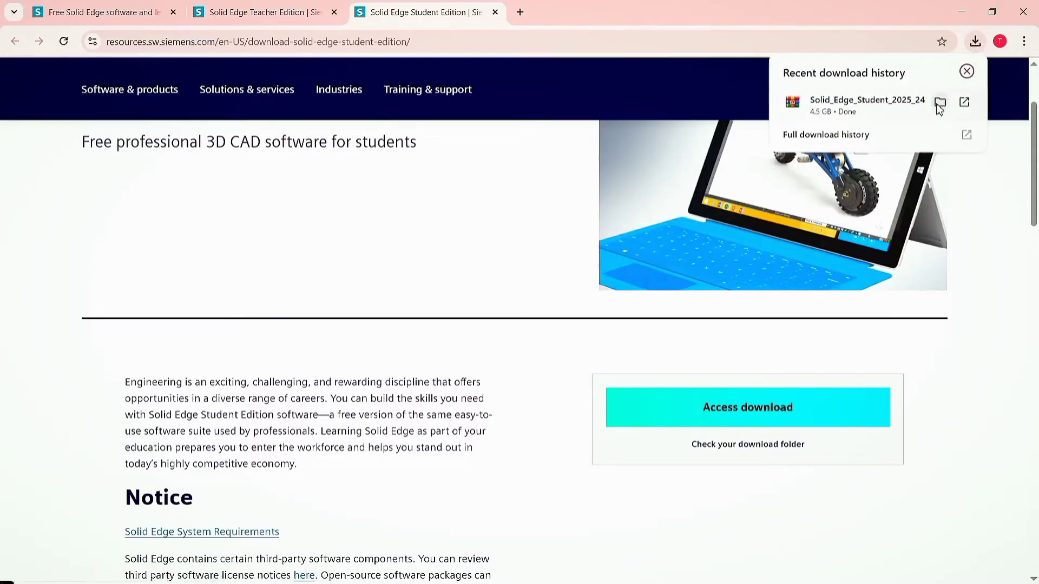
left_click(940, 102)
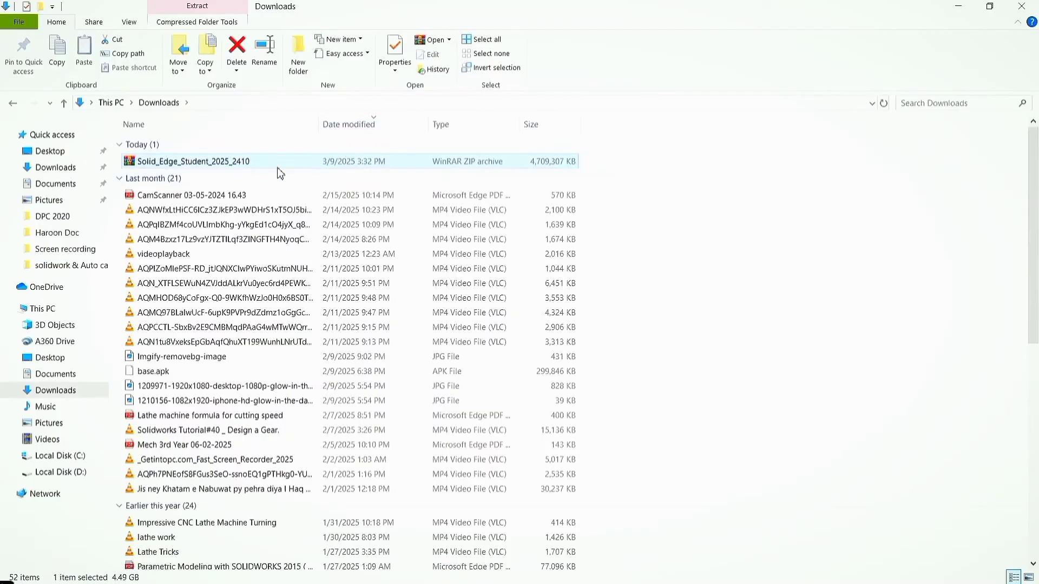
- Extract the Solid_Edge_Student_2025_2410 archive into a folder of the same name in Downloads
right_click(241, 172)
left_click(301, 238)
left_click(555, 431)
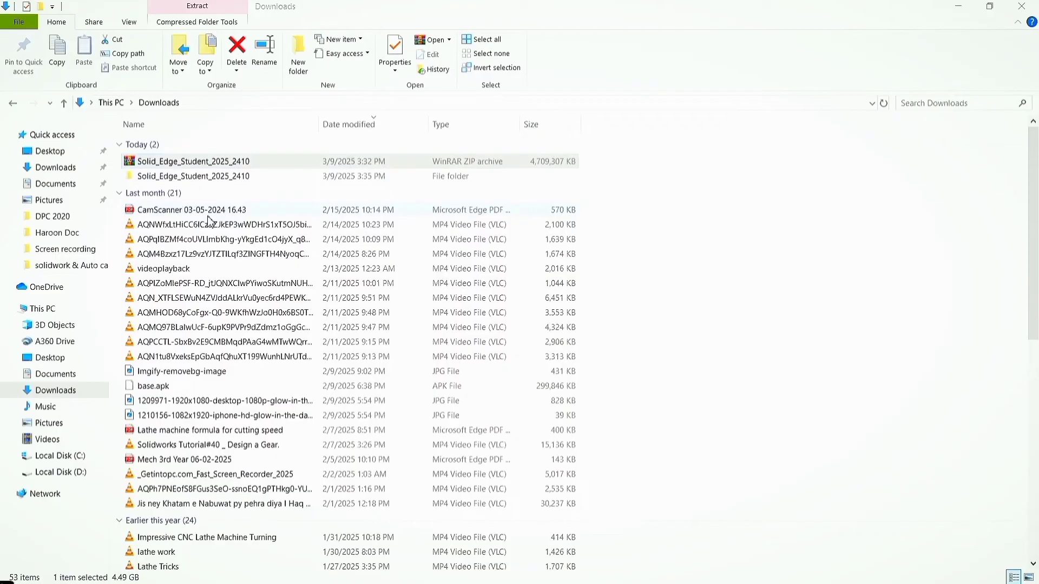
- Open the extracted Solid_Edge_Student_2025_2410 folder and its Solid Edge subfolder
left_click(209, 179)
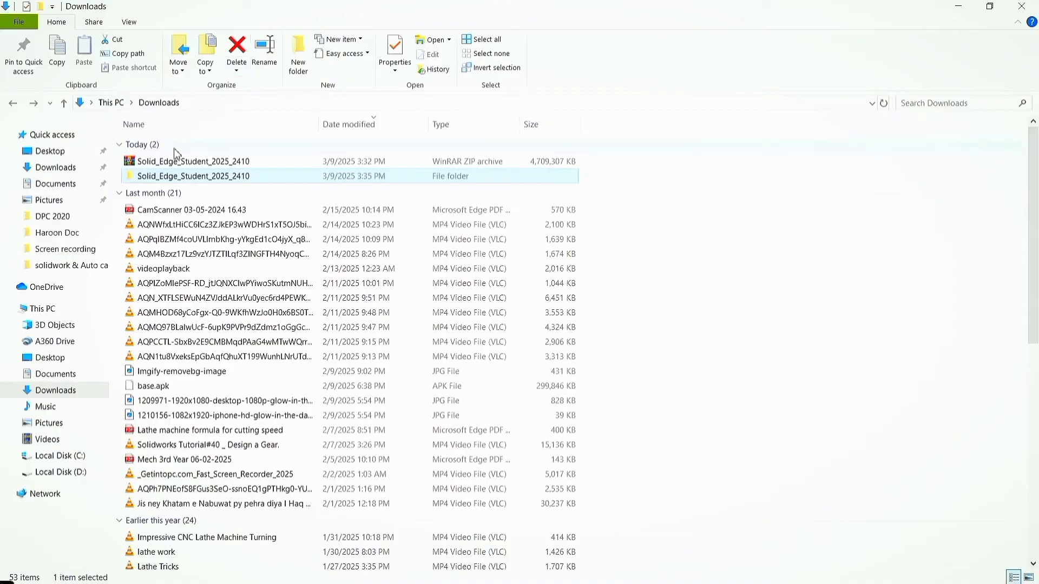
double_click(208, 178)
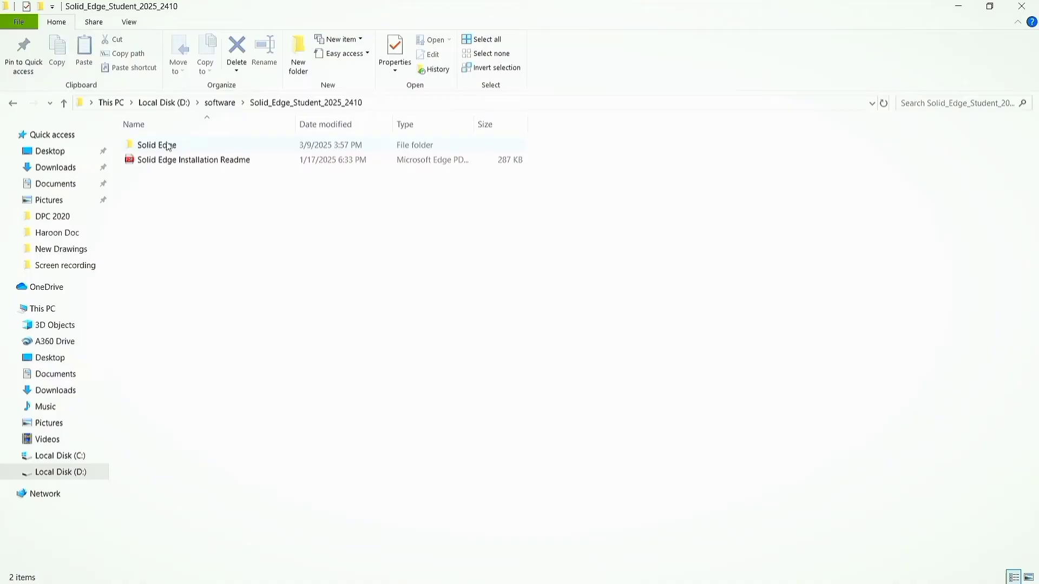
double_click(170, 146)
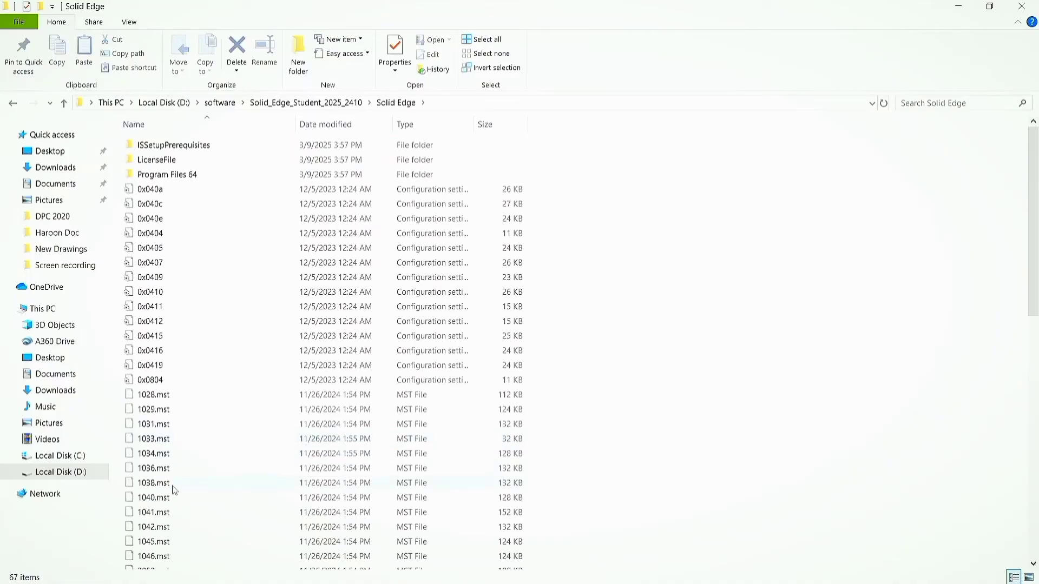
- Run the setup application in the Solid Edge folder as administrator
scroll(190, 489, "down", 10)
scroll(219, 450, "down", 3)
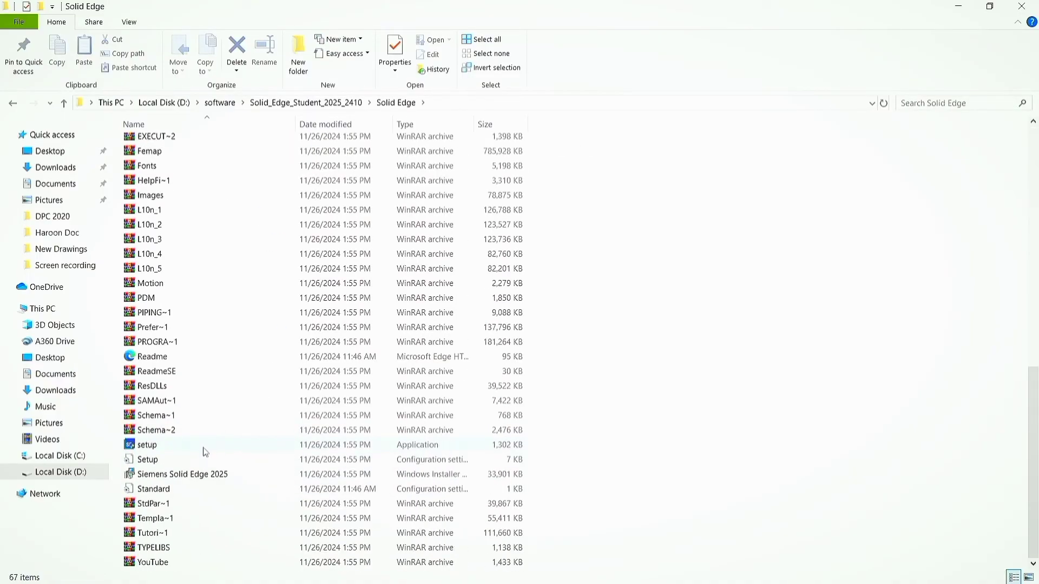
left_click(206, 451)
right_click(205, 445)
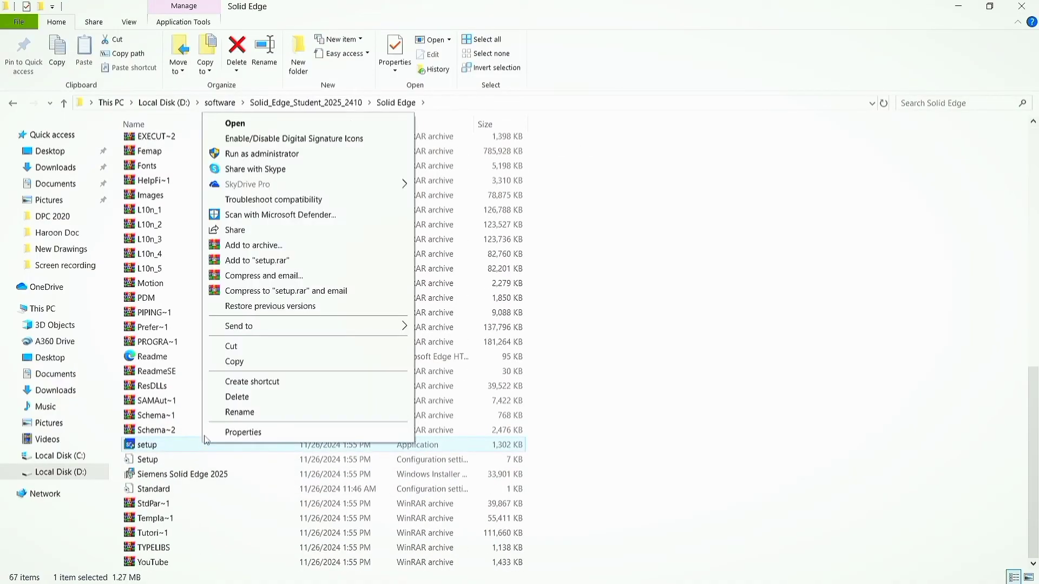
left_click(267, 155)
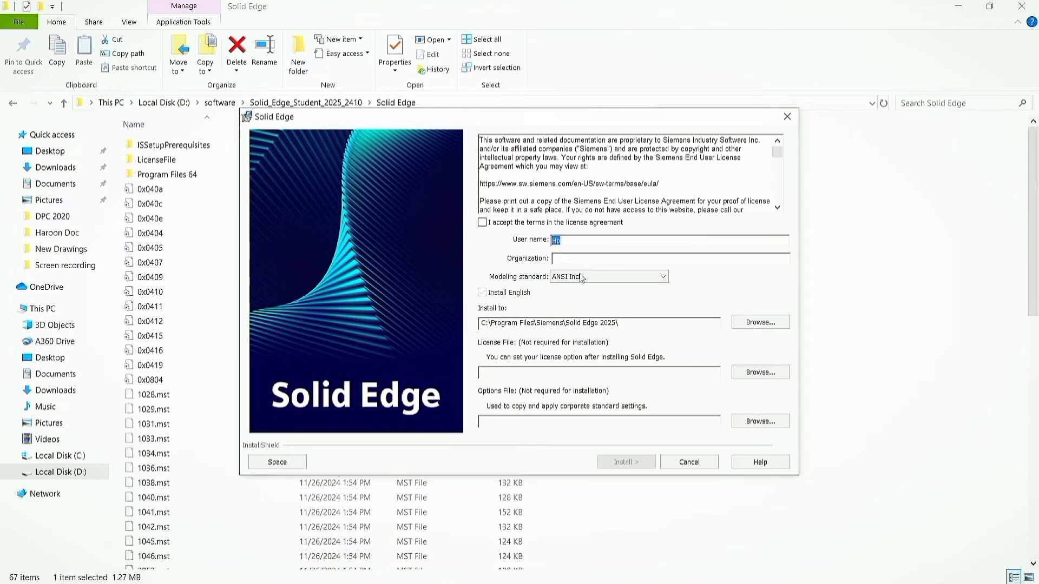
- Set the installer's modeling standard to ISO Metric and accept the license agreement terms
left_click(663, 277)
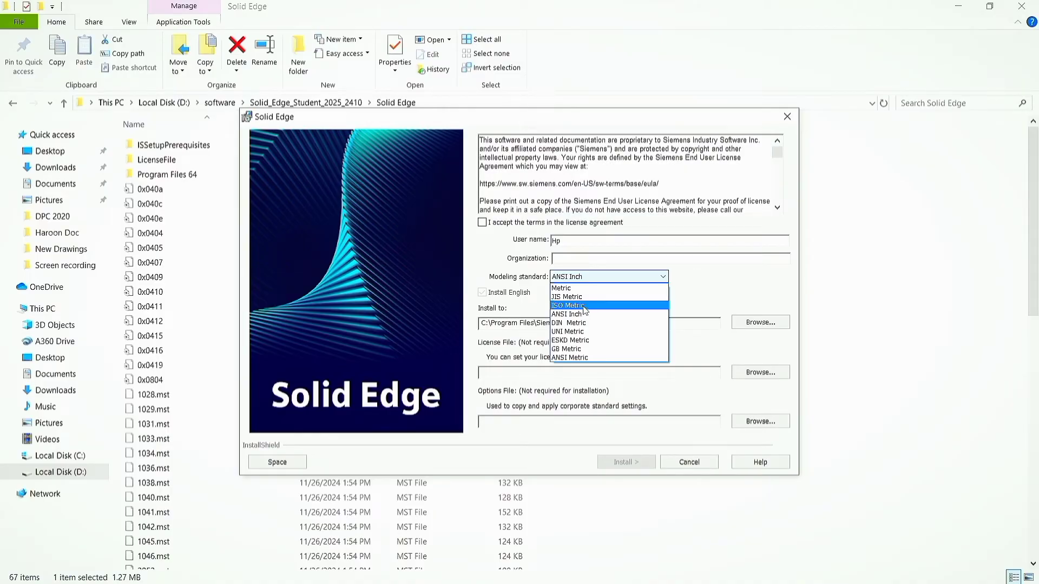
left_click(584, 306)
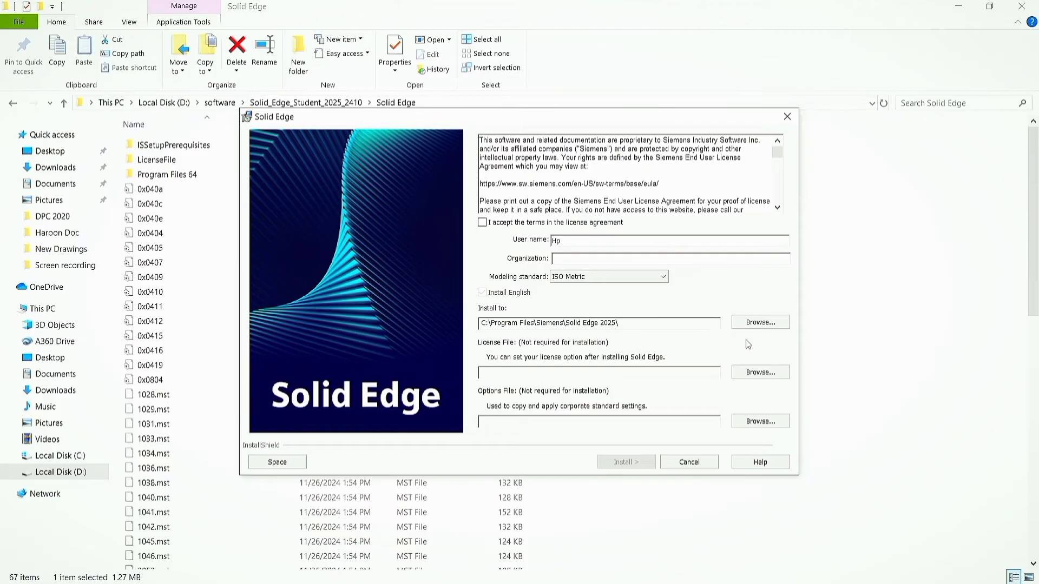
left_click(482, 224)
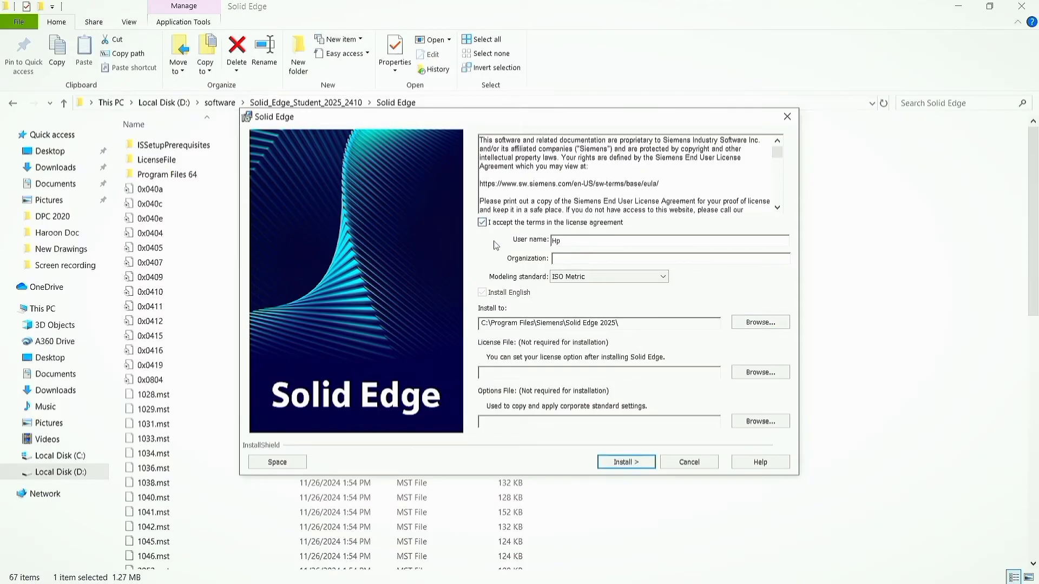
- Install Solid Edge 2025 and decline deploying previously captured settings and preferences
left_click(626, 462)
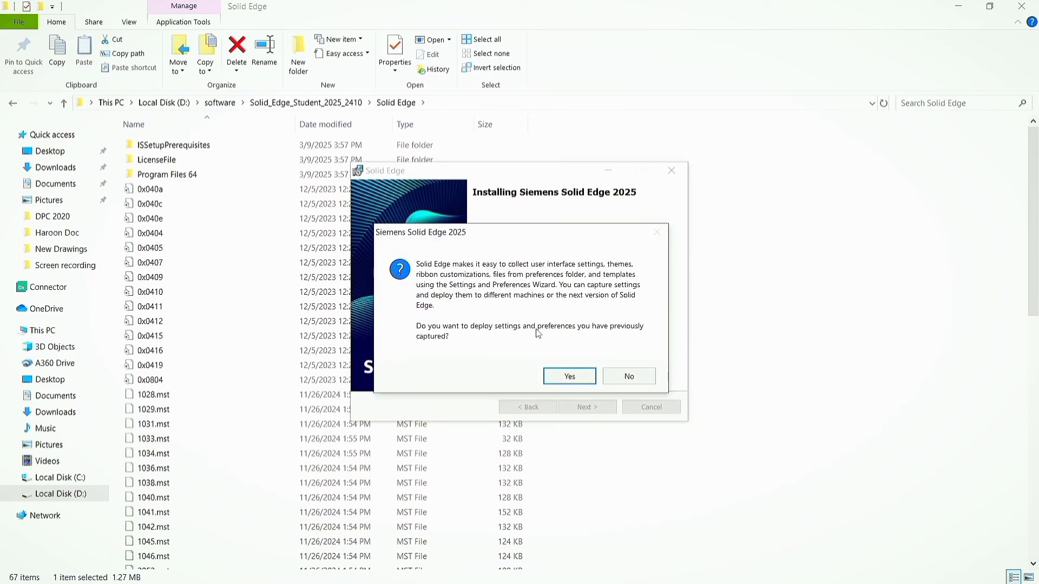
left_click(628, 379)
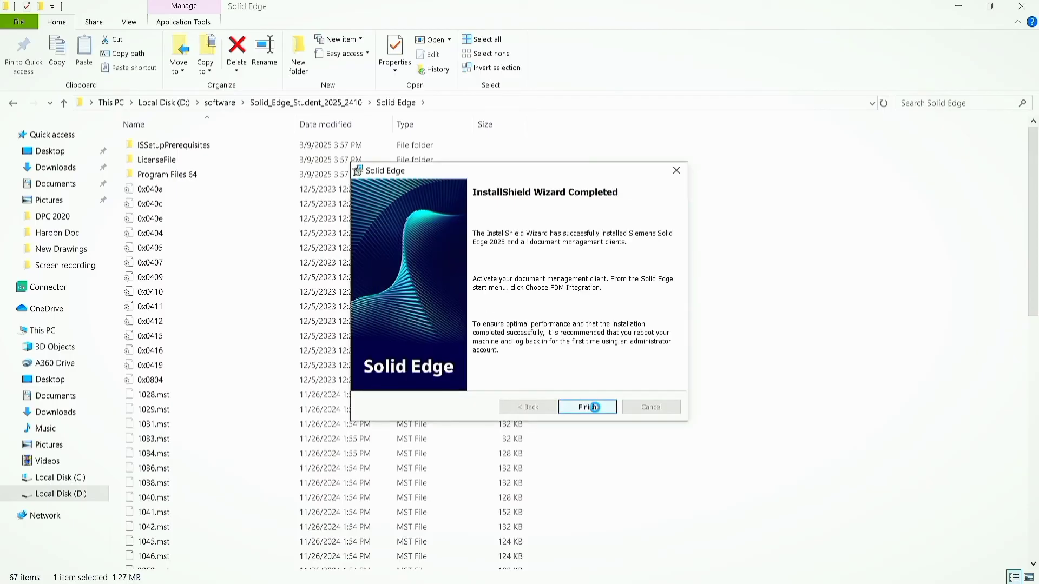
- Finish the Solid Edge installation wizard and launch Solid Edge 2025 from the desktop
left_click(590, 407)
key("super+d")
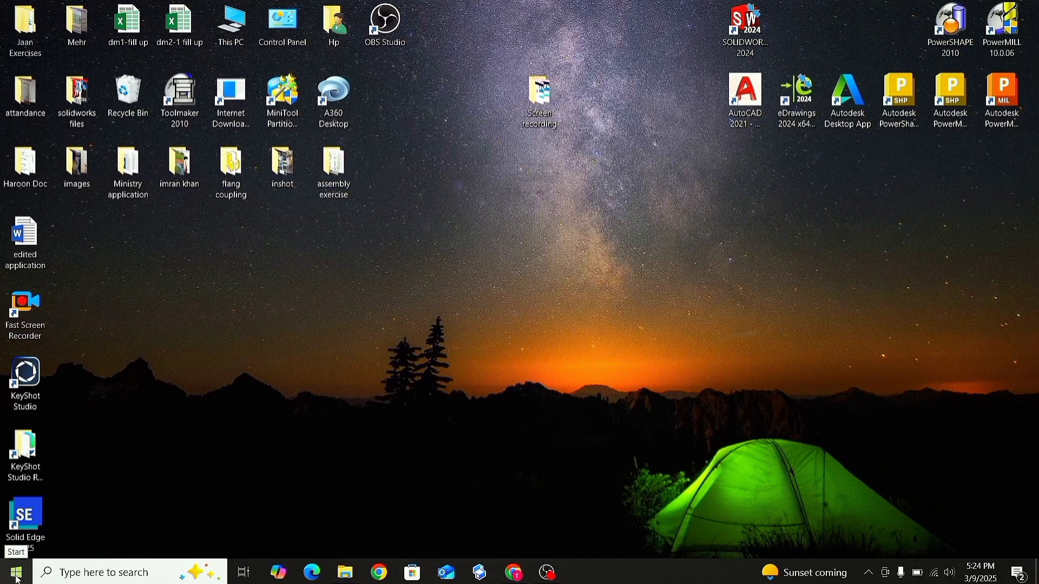
double_click(25, 517)
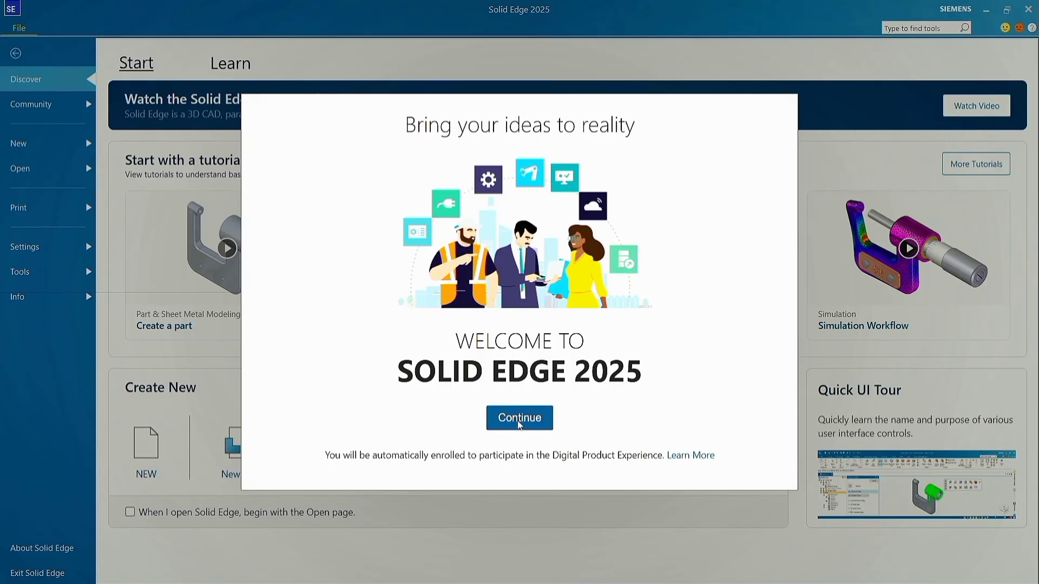
- Continue past the Solid Edge 2025 welcome screen and decline data collection under the Product Excellence Program
left_click(520, 426)
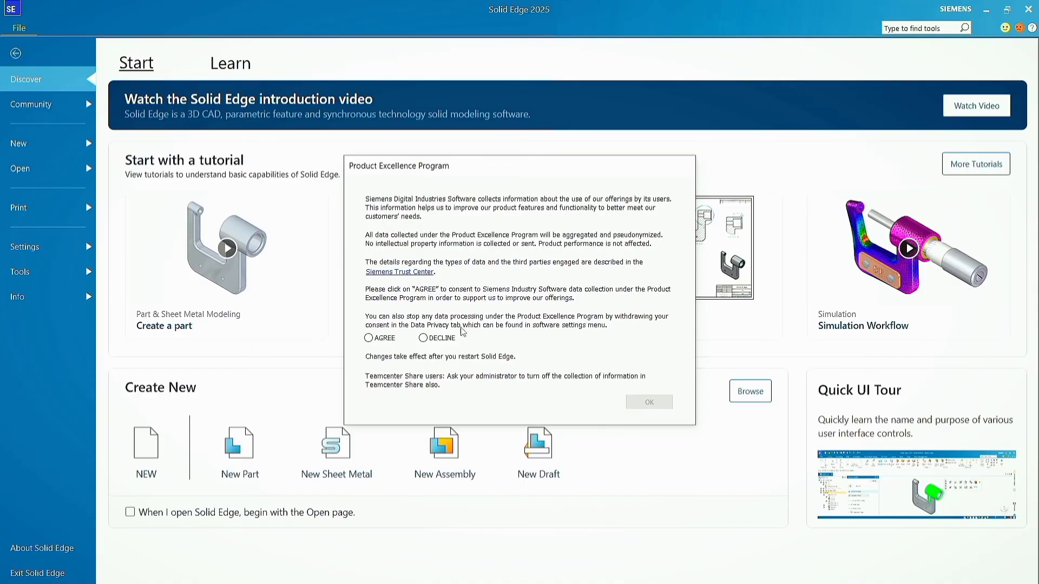
left_click(424, 341)
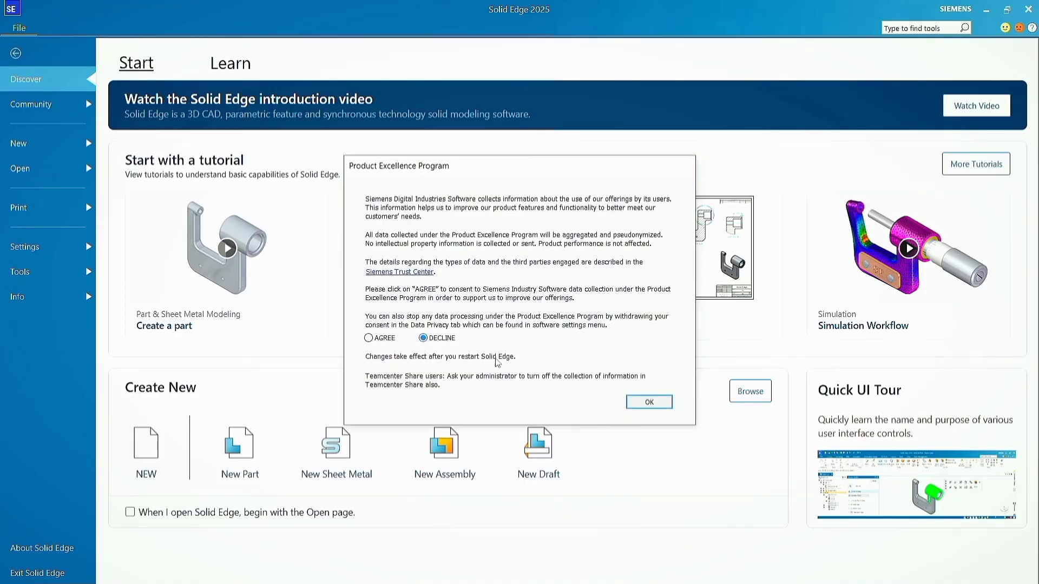
left_click(651, 402)
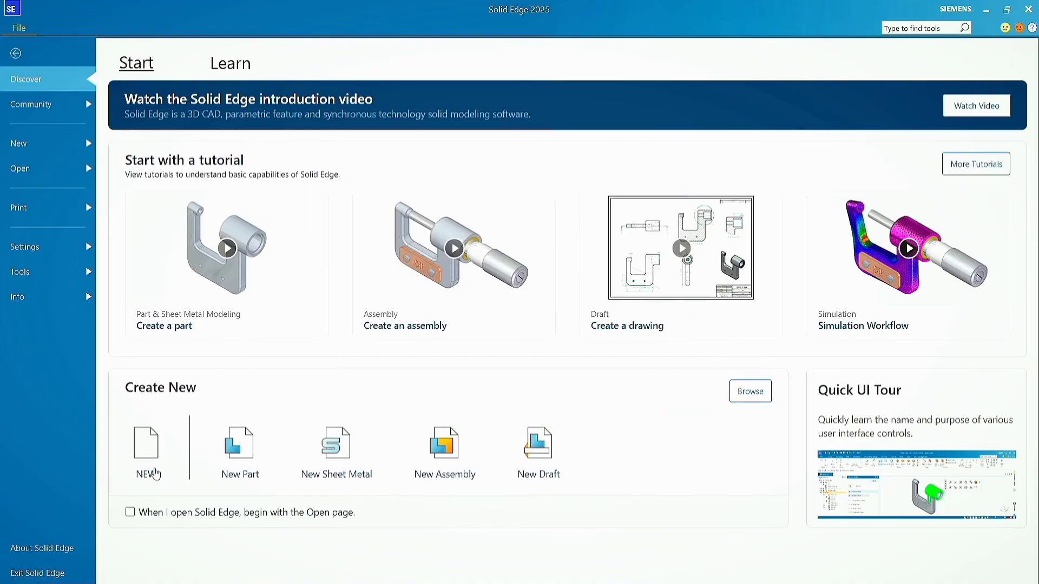
- Create a new part in the Ordered environment and stop the environment choice dialog from showing again
left_click(241, 457)
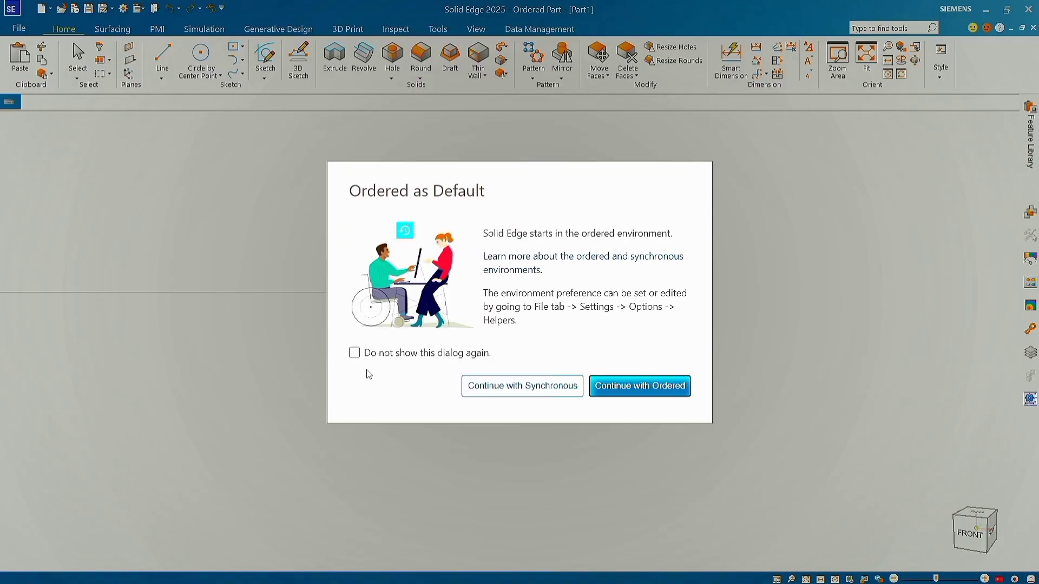
left_click(354, 354)
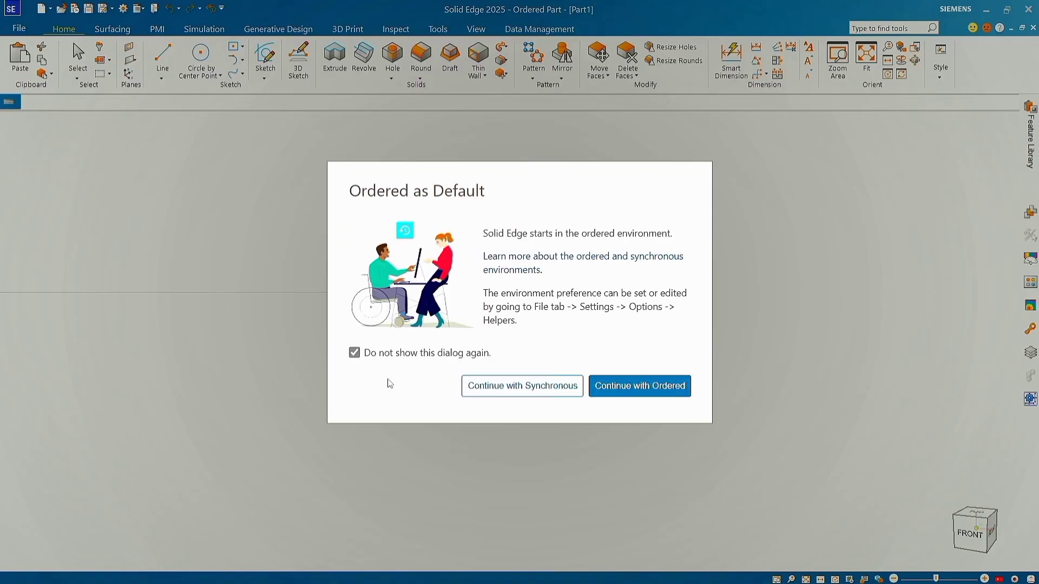
left_click(647, 387)
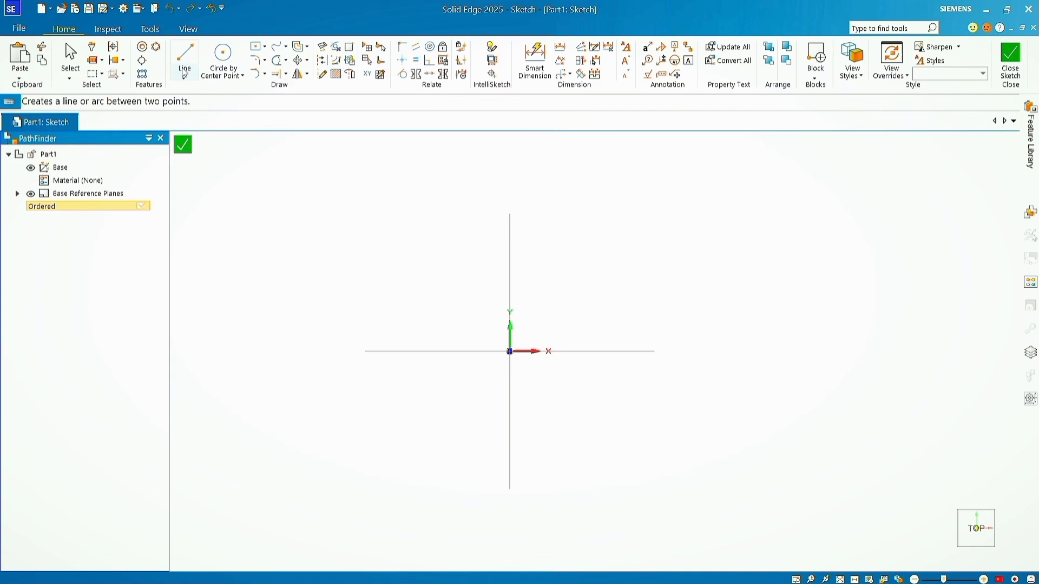
- Sketch a circle by center point on the top plane, centered on the sketch origin
left_click(224, 57)
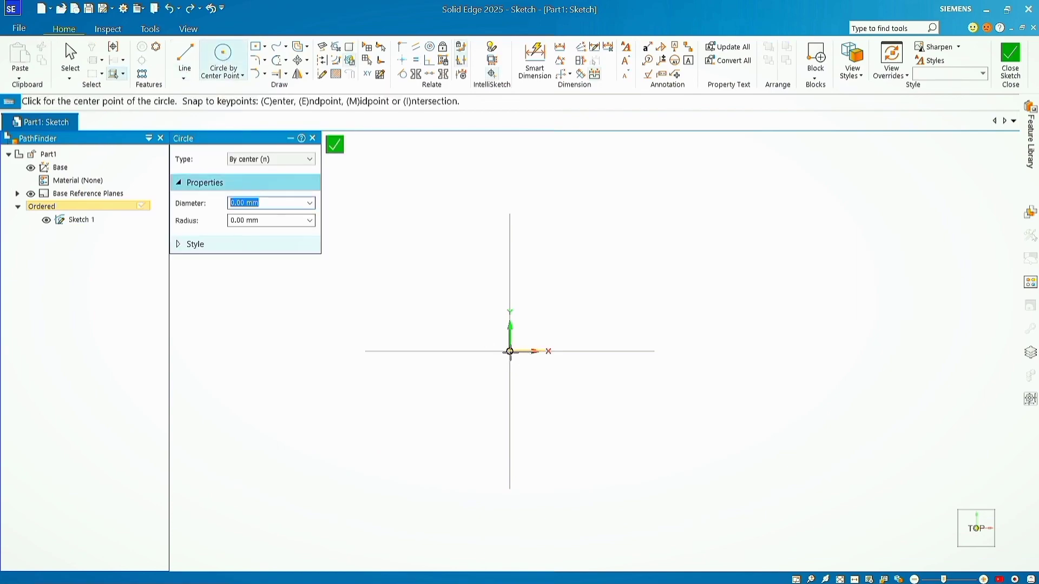
left_click(509, 352)
left_click(610, 365)
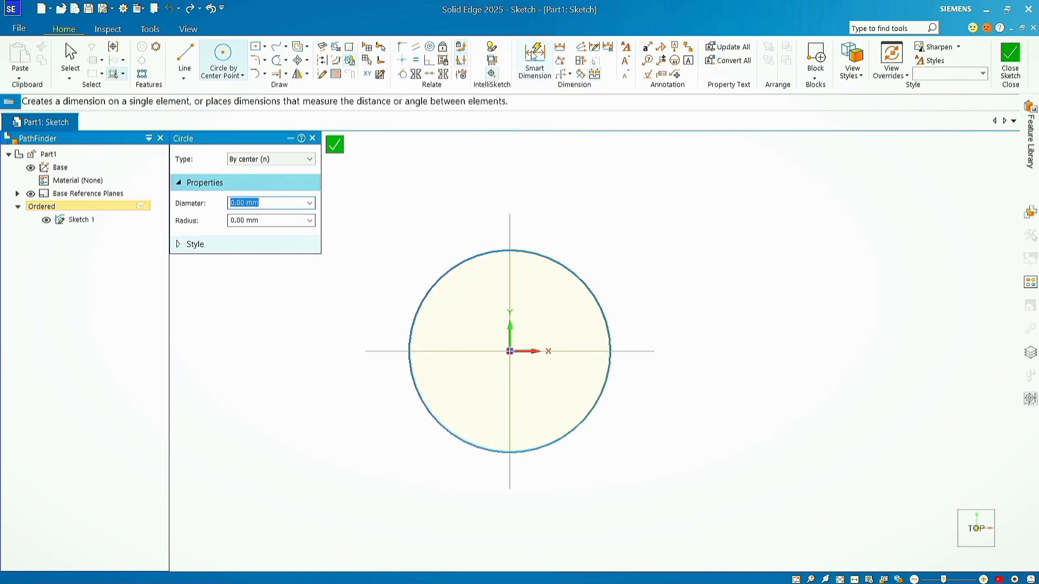
key("Escape")
- Dimension the sketched circle with Smart Dimension
key("d")
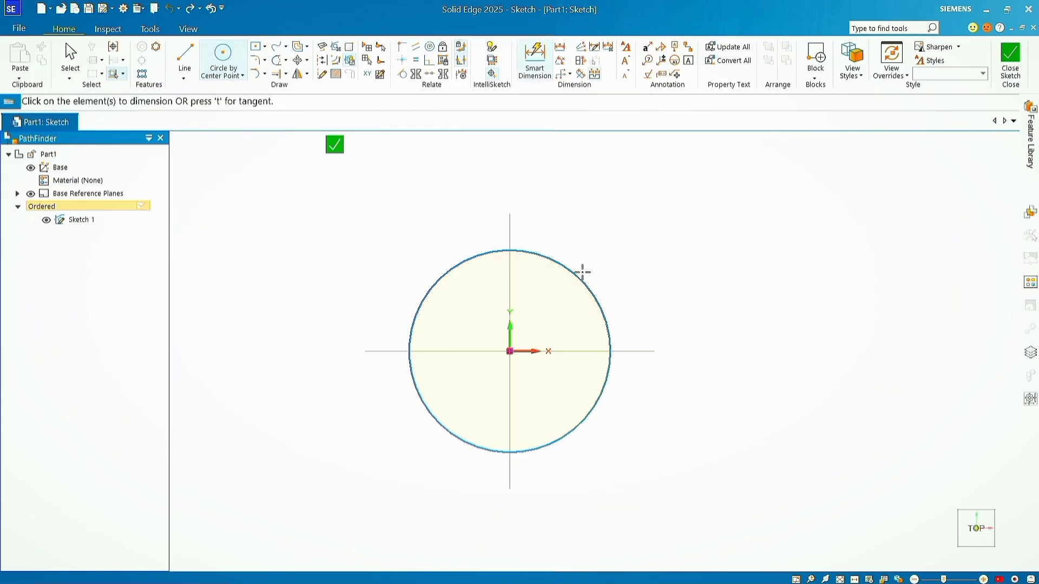